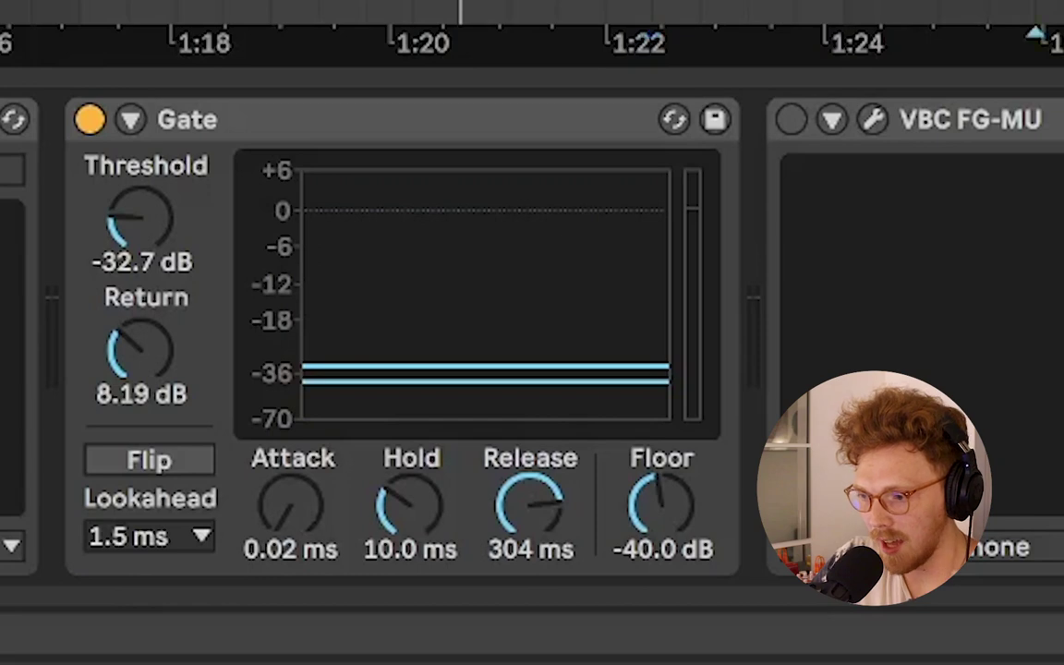
- Compare Gate release times of 0.10 ms and 258 ms during playback, and settle on 59.1 ms
{"action": "left_click_drag", "start_coordinate": [529, 503], "coordinate": [530, 573]}
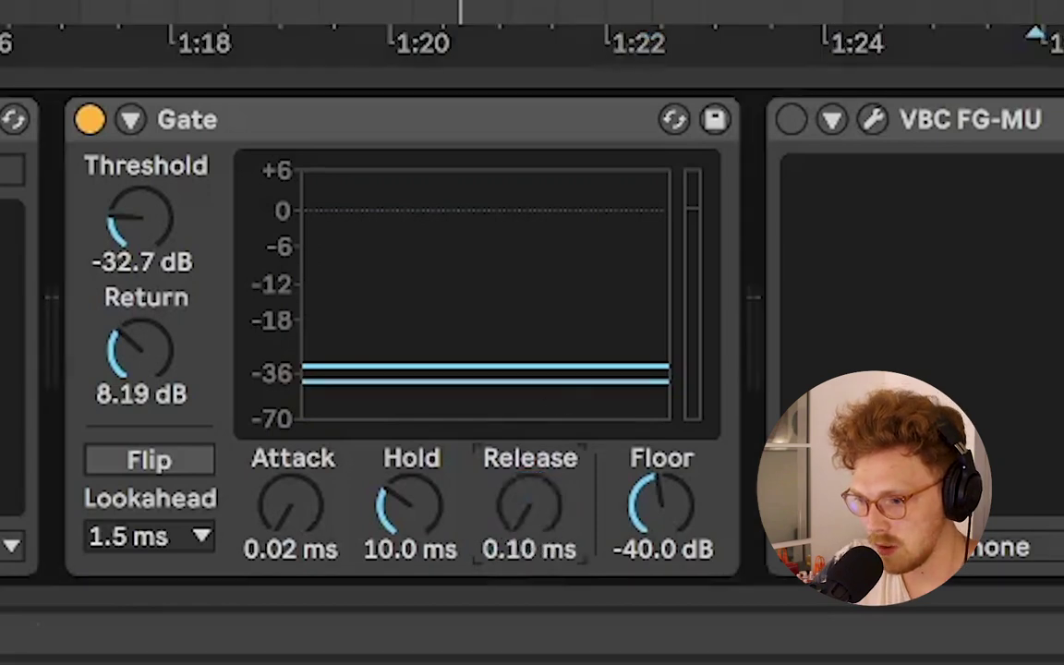
{"action": "key", "text": "space"}
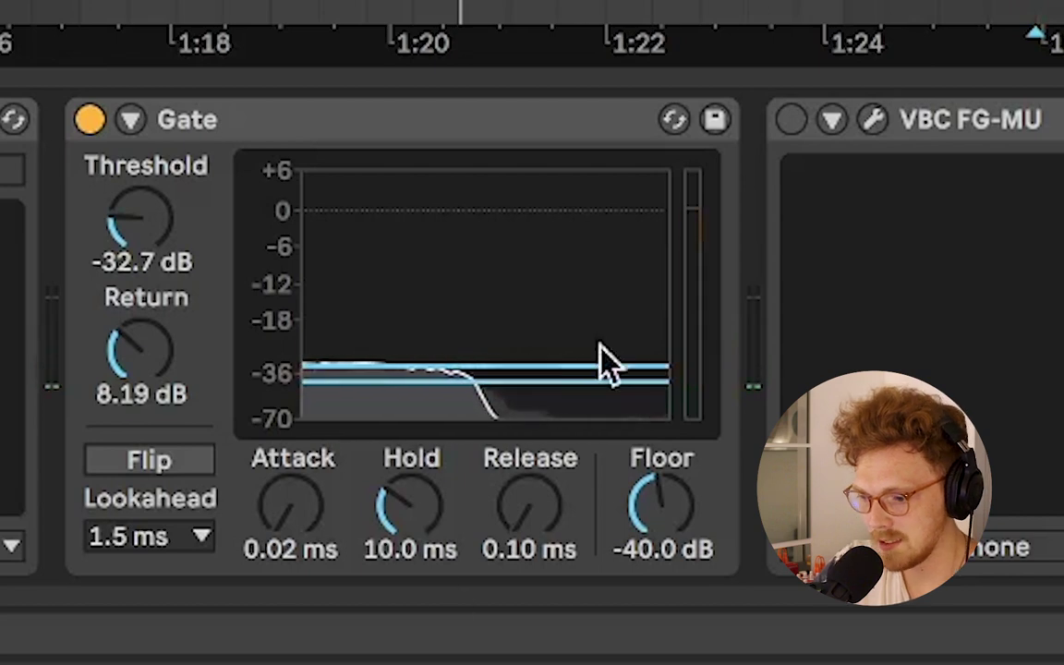
{"action": "left_click_drag", "start_coordinate": [523, 518], "coordinate": [522, 420]}
{"action": "key", "text": "space"}
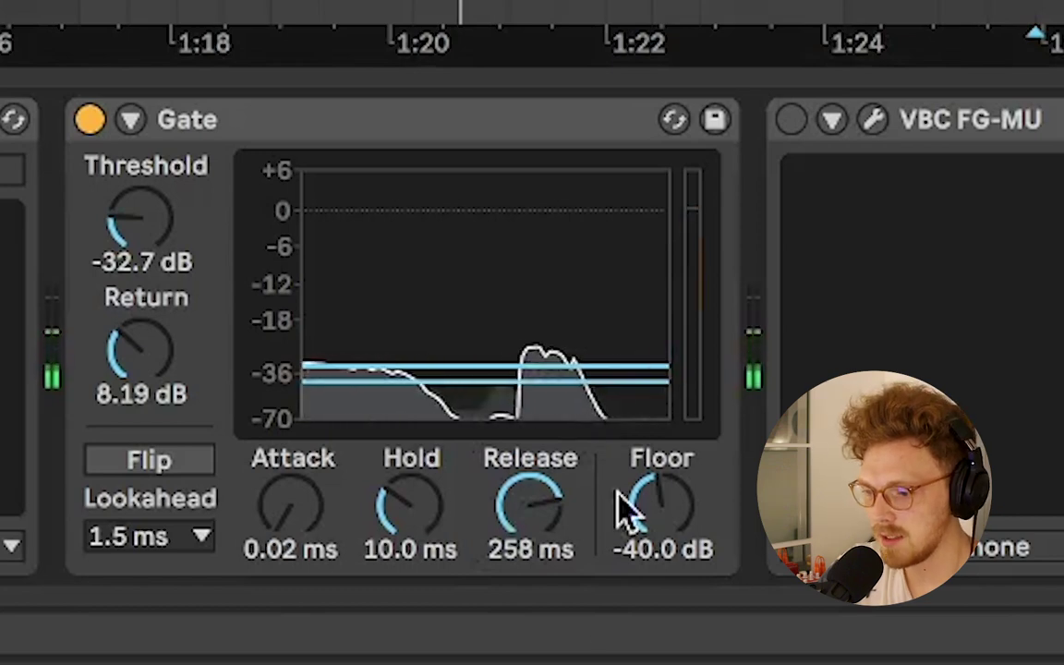
{"action": "left_click_drag", "start_coordinate": [537, 504], "coordinate": [534, 554]}
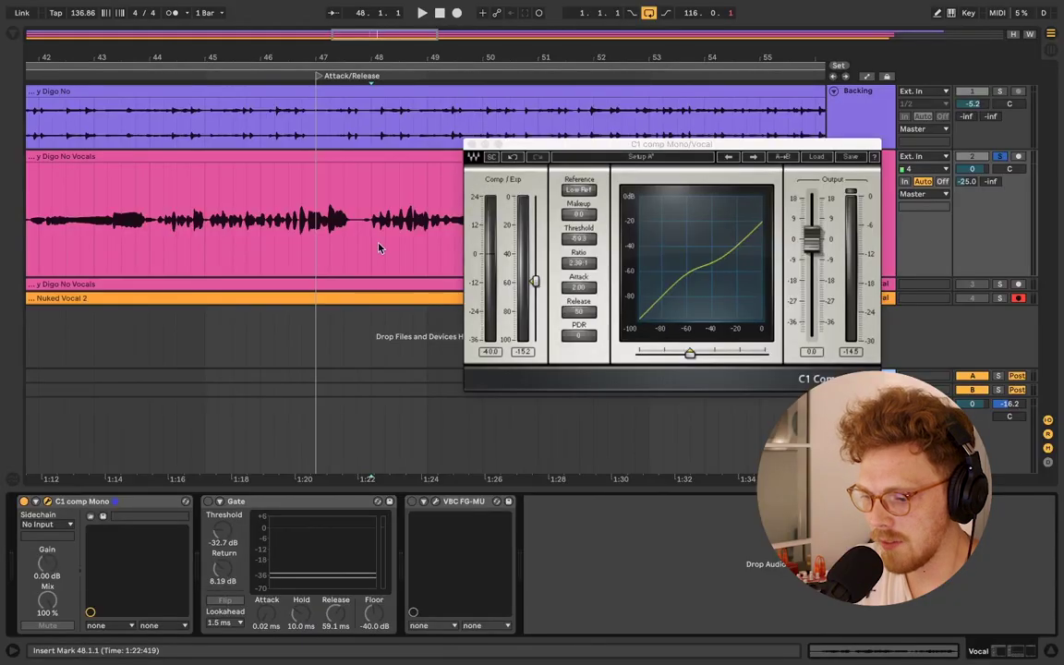
- Play the vocal from bar 48 and measure the duration of the range from 48.4.1 to 48.4.2
{"action": "scroll", "coordinate": [378, 248], "scroll_direction": "up", "scroll_amount": 3}
{"action": "scroll", "coordinate": [378, 248], "scroll_direction": "up", "scroll_amount": 5}
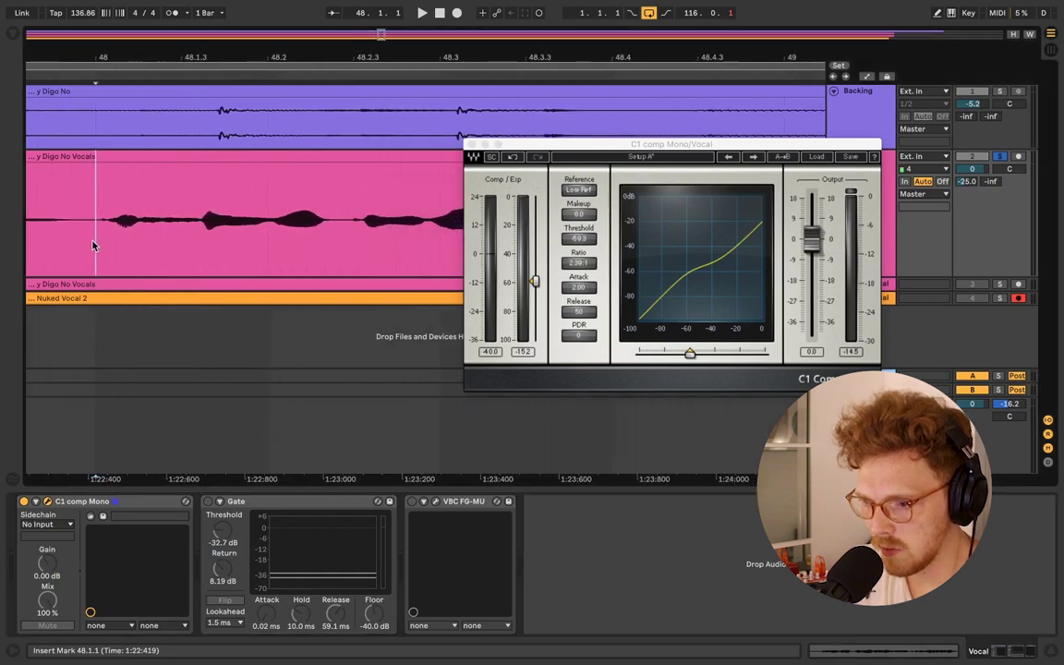
{"action": "key", "text": "space"}
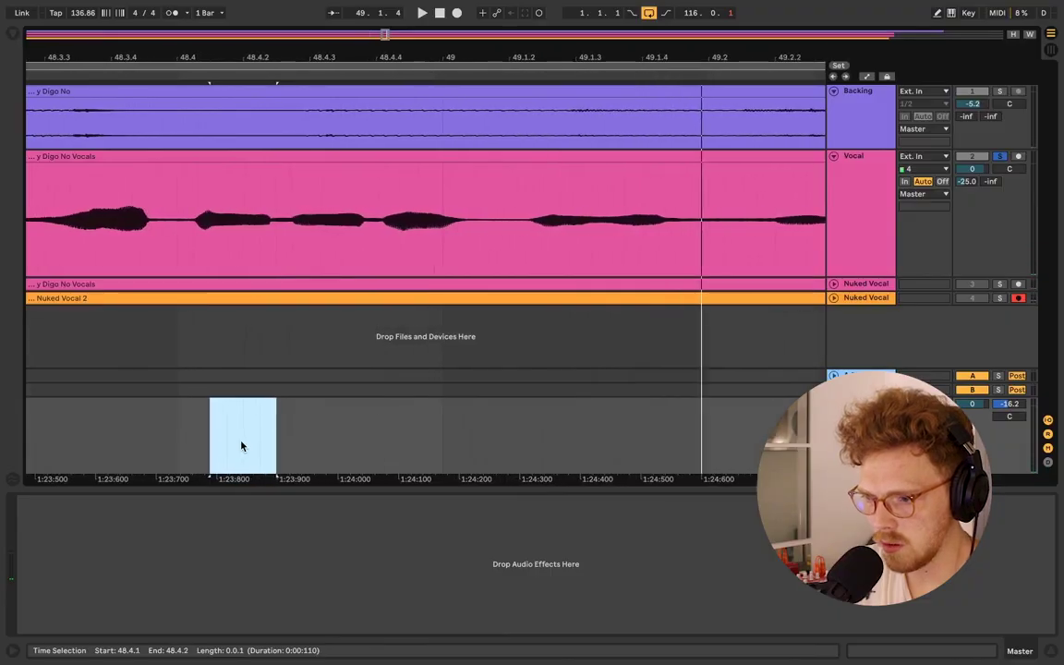
{"action": "left_click_drag", "start_coordinate": [195, 441], "coordinate": [260, 448]}
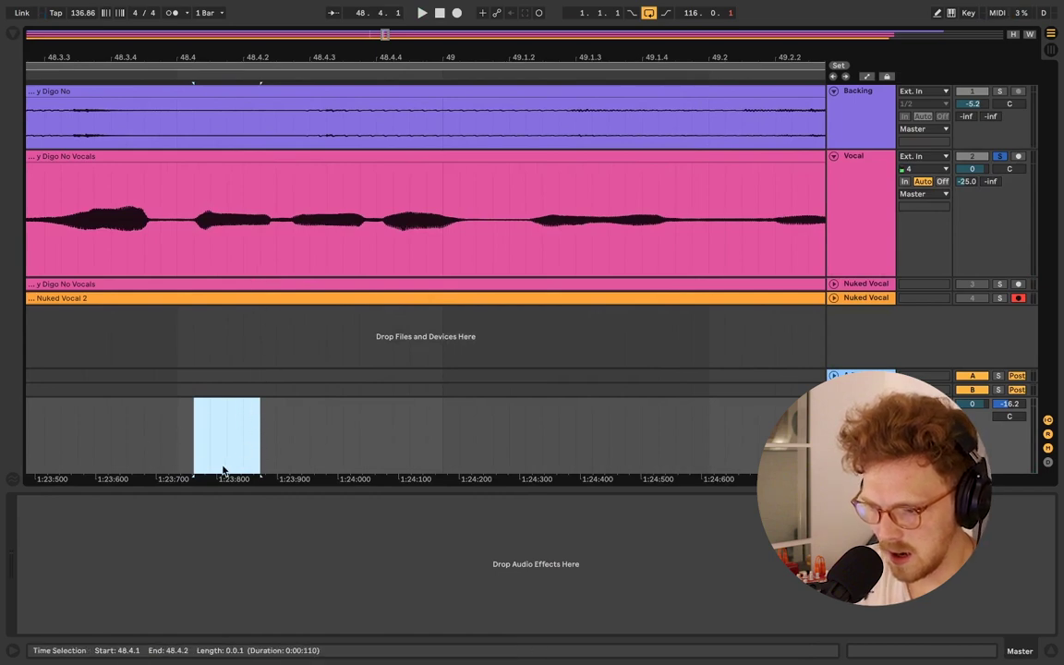
{"action": "scroll", "coordinate": [279, 403], "scroll_direction": "down", "scroll_amount": 5}
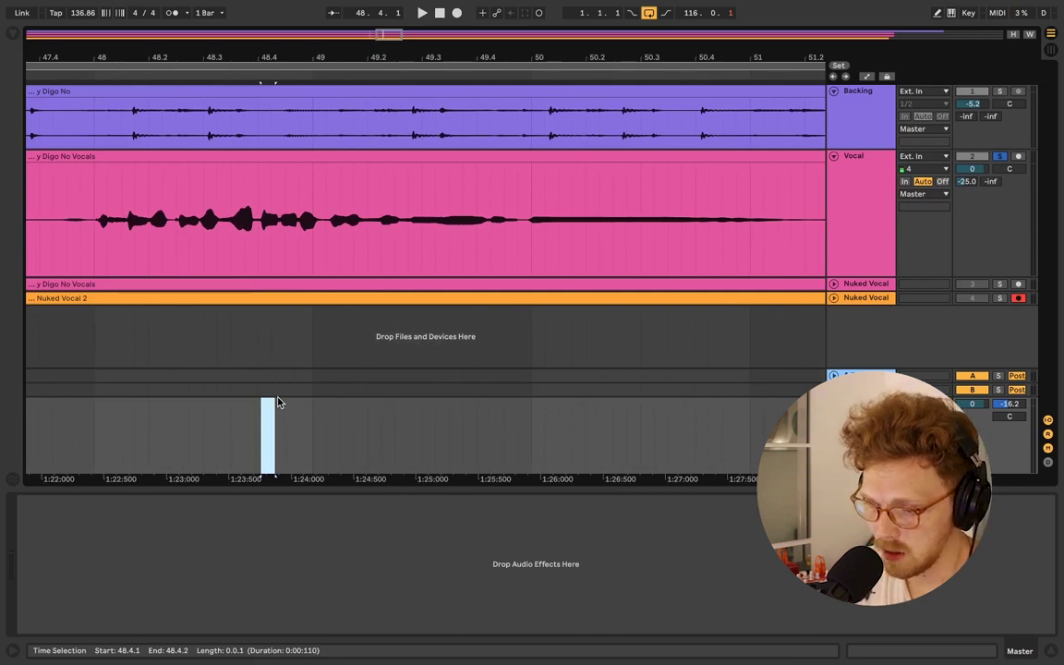
{"action": "scroll", "coordinate": [279, 402], "scroll_direction": "down", "scroll_amount": 3}
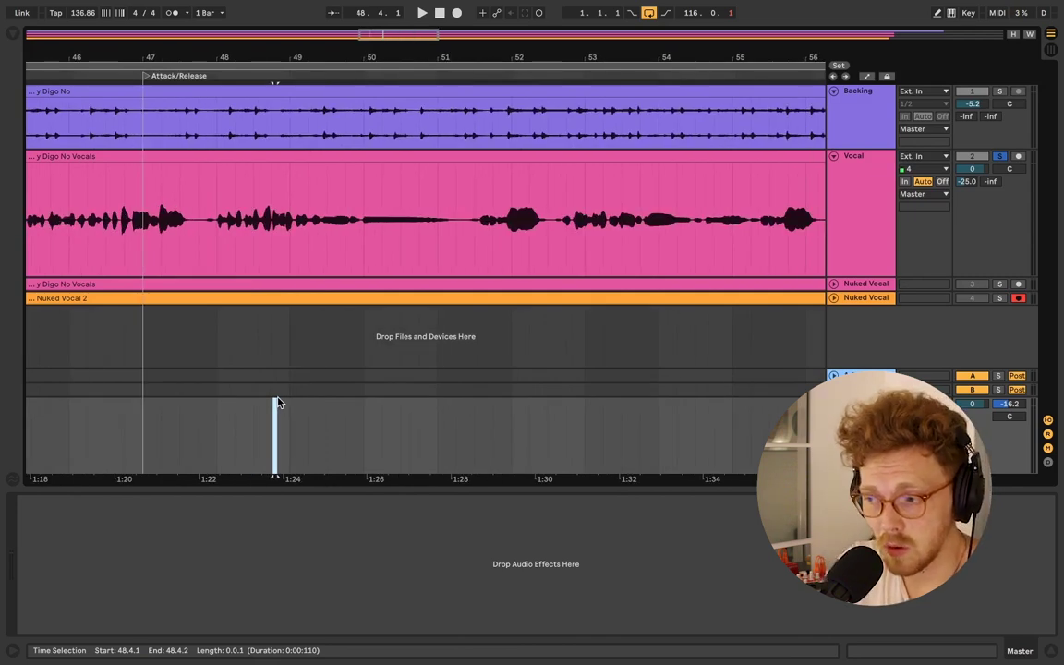
- Set the C1 comp release on the Vocal track to 30, and adjust its attack while auditioning the vocal
{"action": "left_click", "coordinate": [858, 260]}
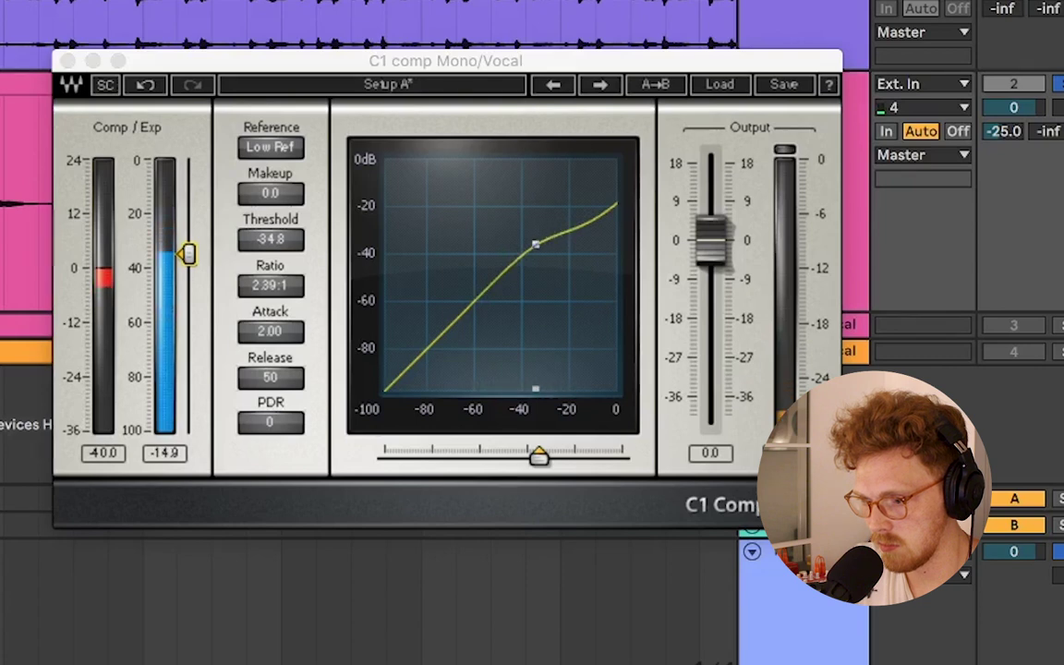
{"action": "left_click", "coordinate": [270, 377]}
{"action": "type", "text": "30"}
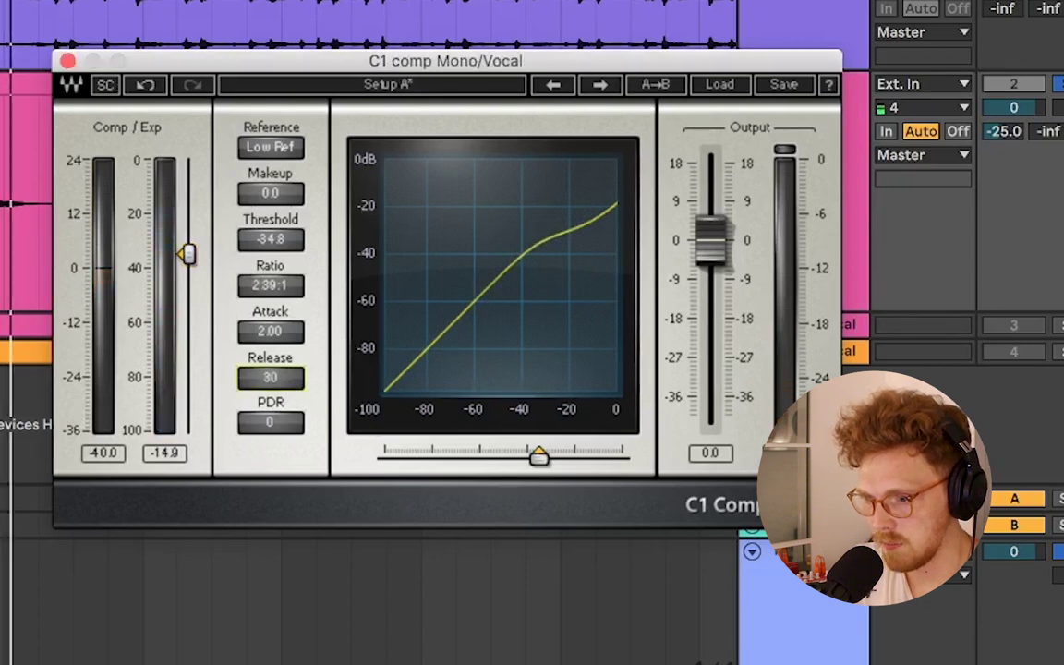
{"action": "key", "text": "space"}
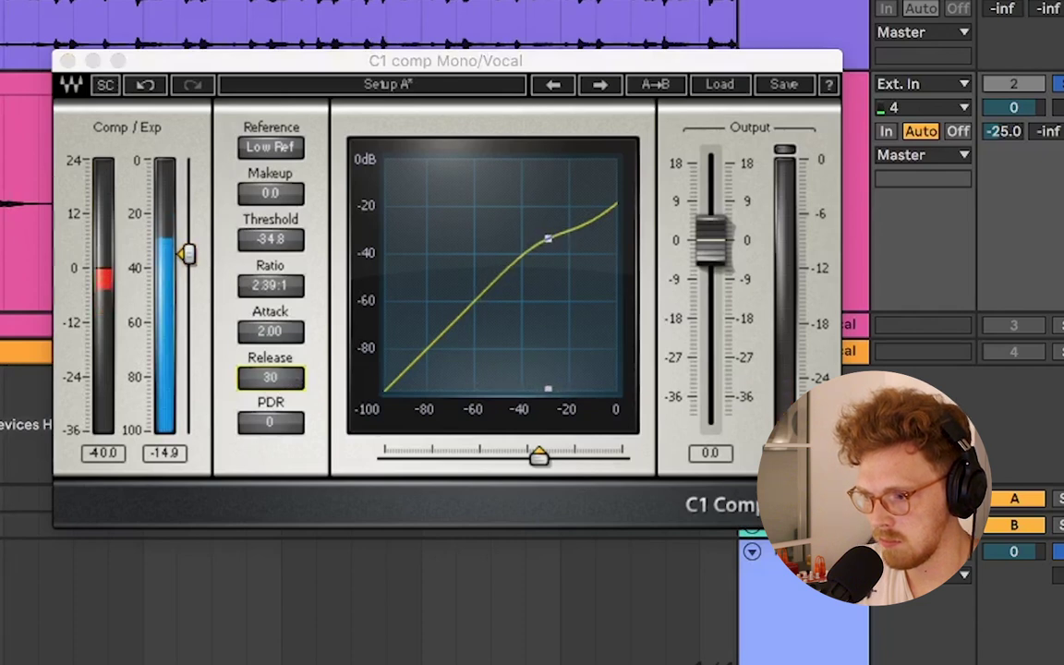
{"action": "key", "text": "space"}
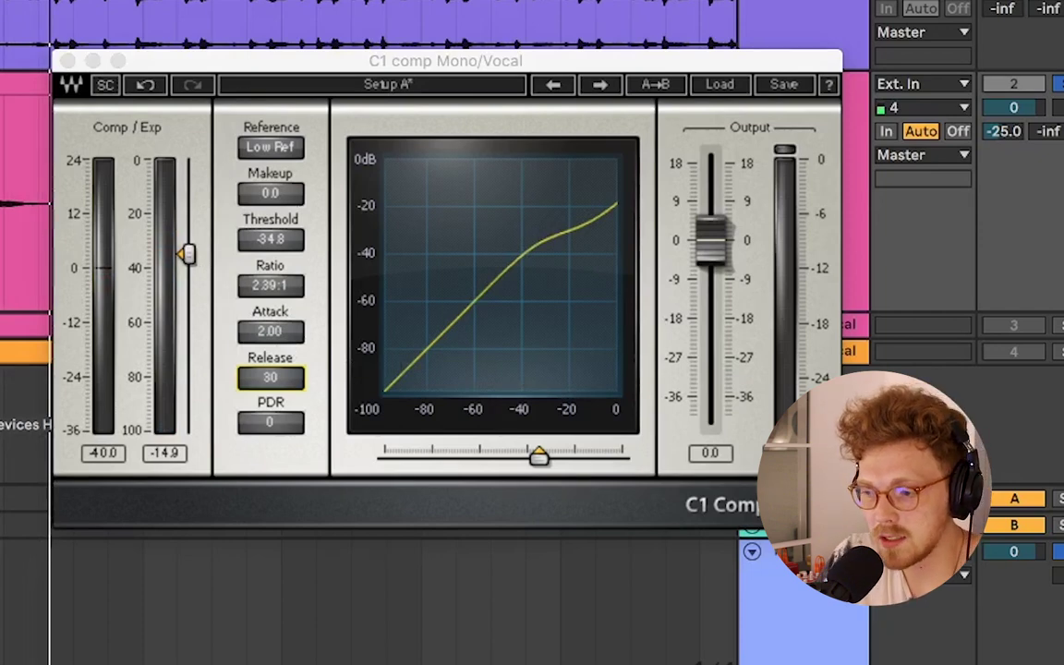
{"action": "key", "text": "space"}
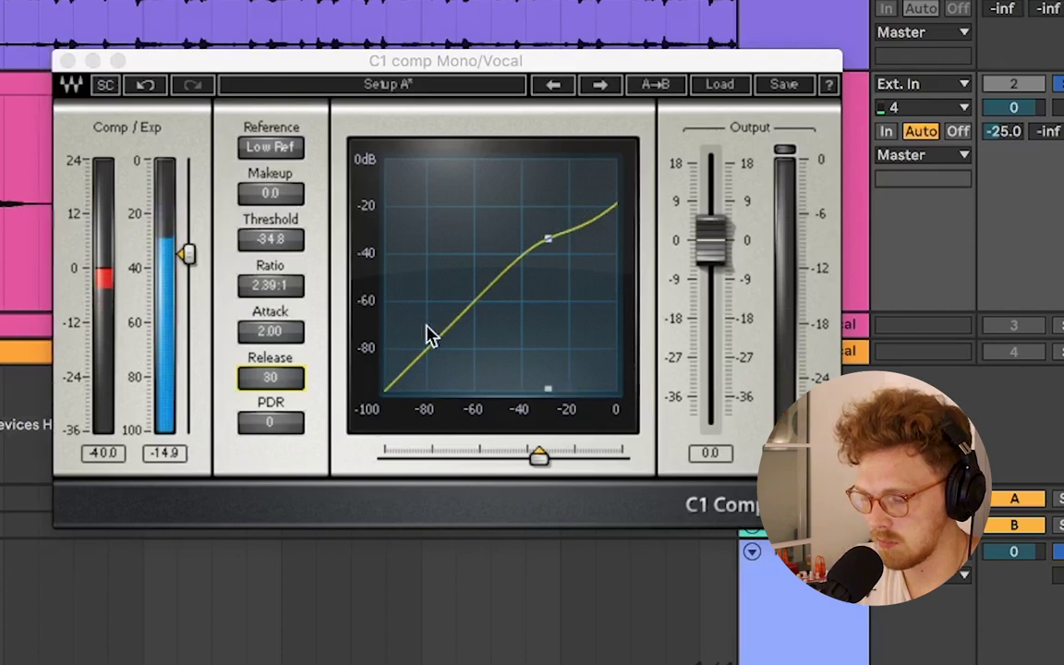
{"action": "left_click_drag", "start_coordinate": [277, 330], "coordinate": [277, 351]}
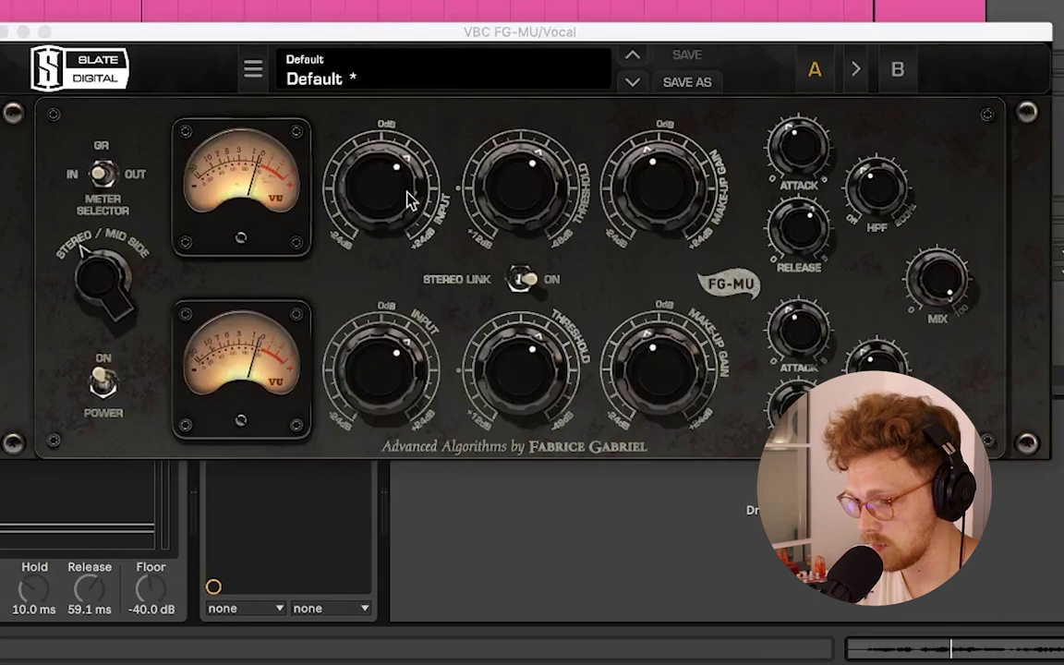
- Reset the FG-MU input and make-up gain to 0 dB and set its threshold to -0.3
{"action": "left_click_drag", "start_coordinate": [396, 171], "coordinate": [394, 208]}
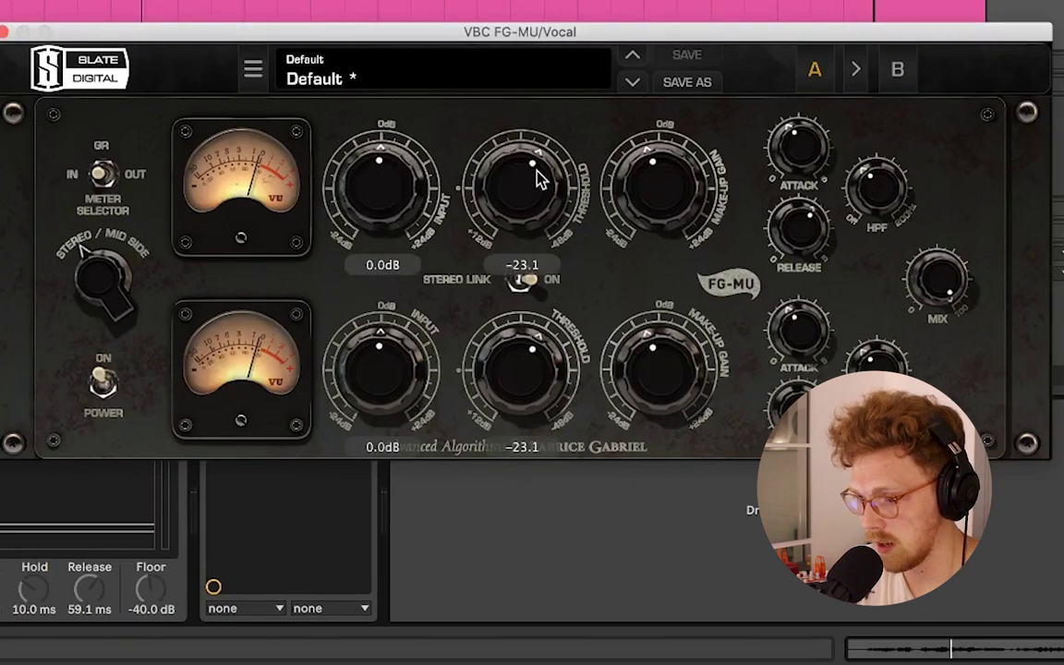
{"action": "left_click_drag", "start_coordinate": [539, 179], "coordinate": [475, 250]}
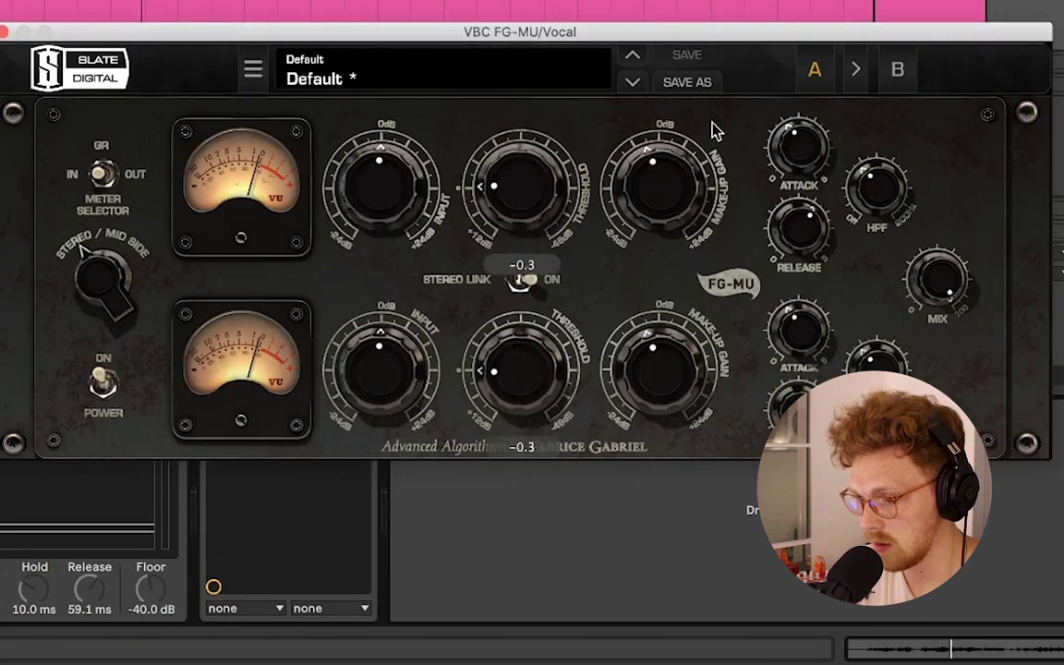
{"action": "left_click_drag", "start_coordinate": [716, 131], "coordinate": [716, 115]}
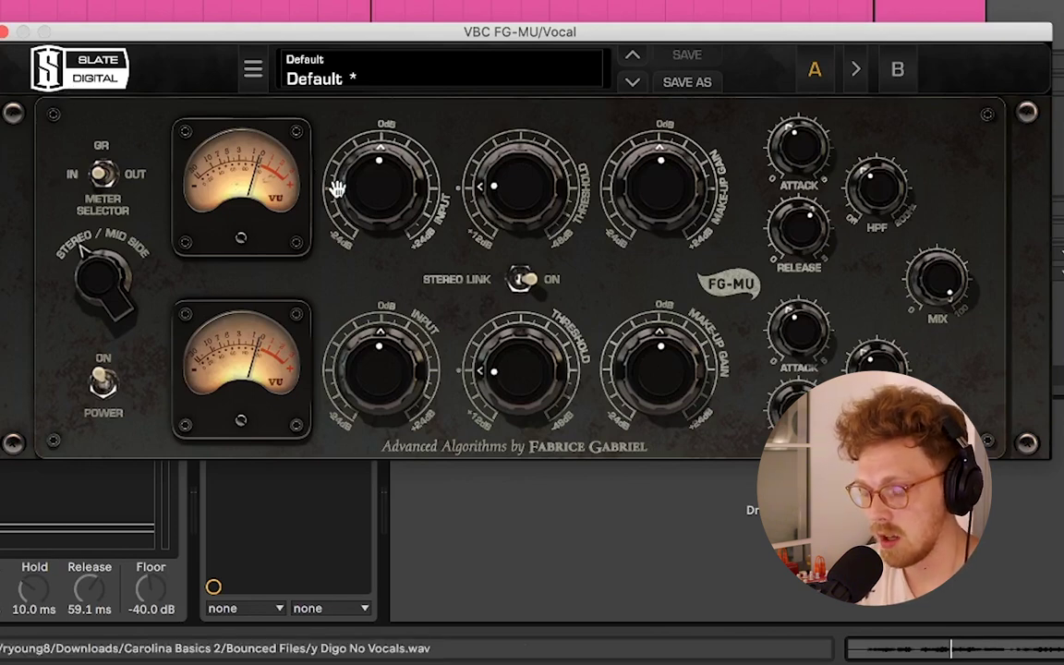
- Raise the FG-MU input, bring the threshold to about -20.9 and lower the make-up gain to -2.9 dB
{"action": "mouse_move", "coordinate": [337, 188]}
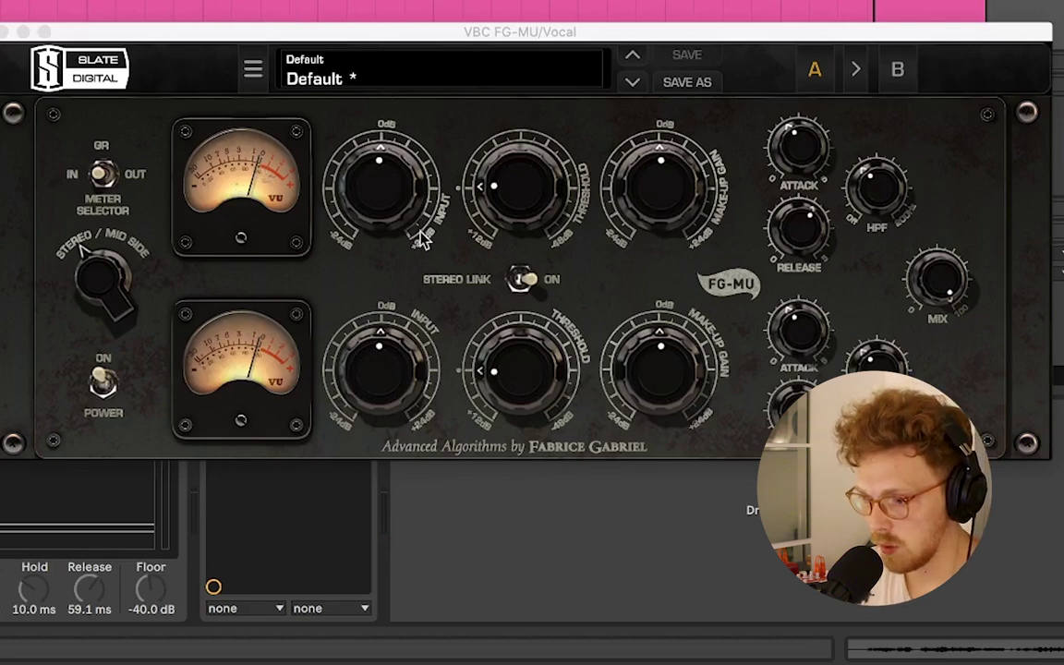
{"action": "left_click_drag", "start_coordinate": [404, 213], "coordinate": [404, 162]}
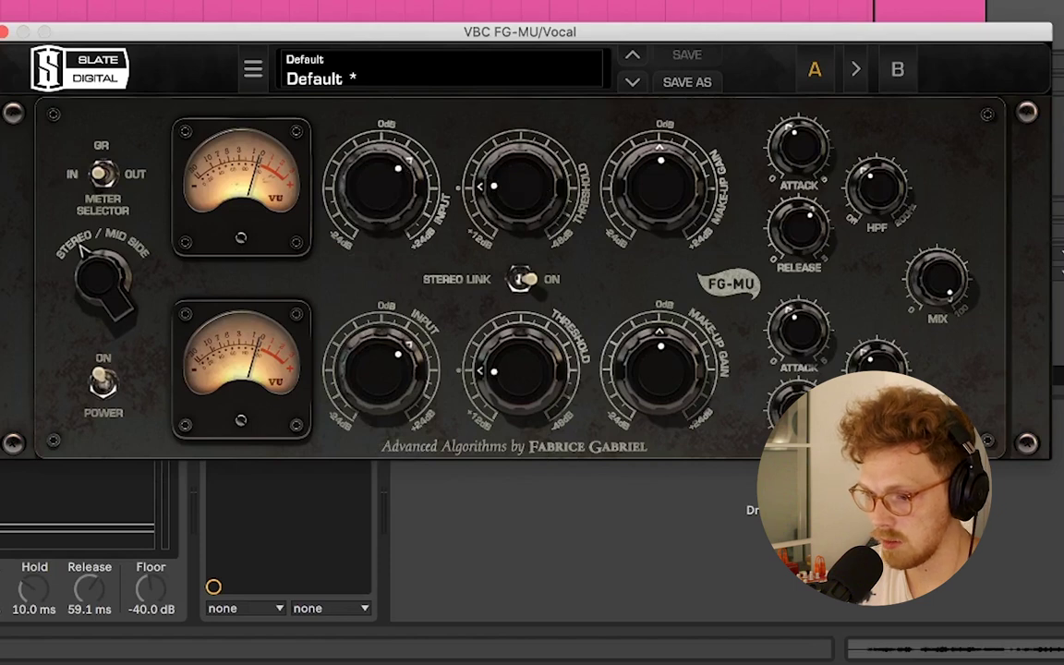
{"action": "left_click_drag", "start_coordinate": [499, 190], "coordinate": [499, 187]}
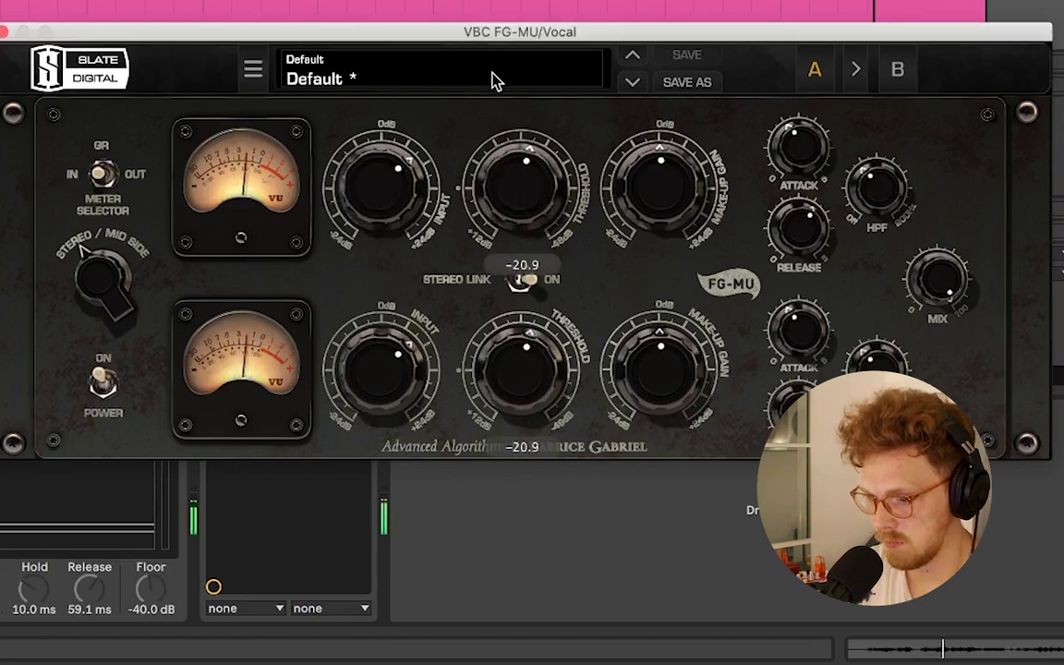
{"action": "left_click_drag", "start_coordinate": [413, 180], "coordinate": [361, 194]}
{"action": "mouse_move", "coordinate": [672, 194]}
{"action": "left_click_drag", "start_coordinate": [671, 194], "coordinate": [671, 213]}
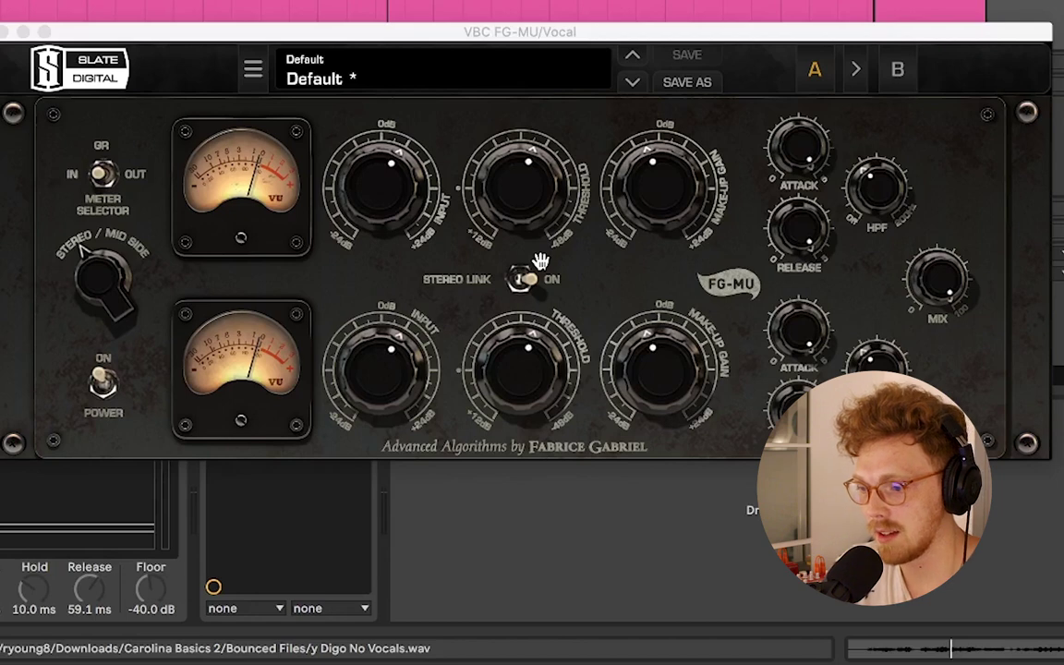
- Set the FG-MU attack to 1.0
{"action": "mouse_move", "coordinate": [793, 317]}
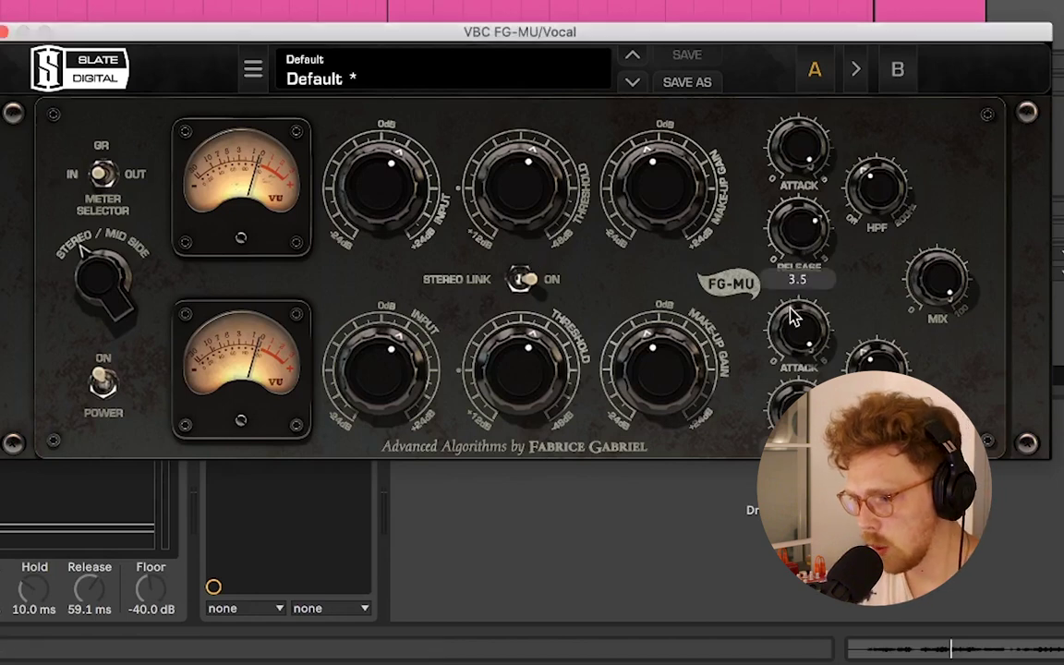
{"action": "left_click_drag", "start_coordinate": [795, 330], "coordinate": [783, 374]}
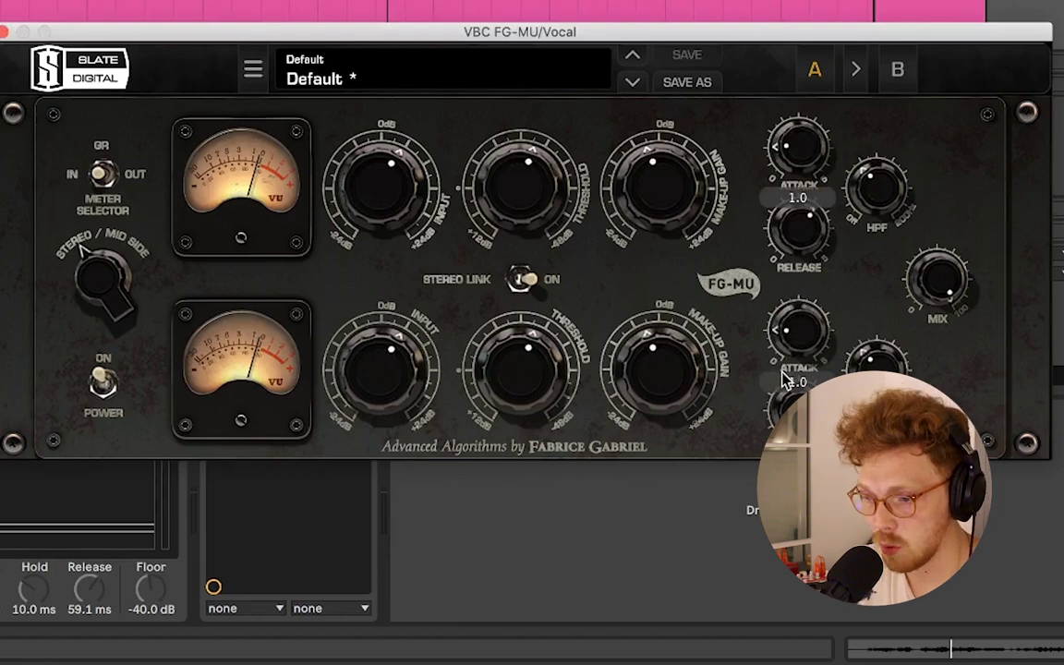
- With the vocal playing, raise the FG-MU input to 9.1 dB and reduce the make-up gain to compensate
{"action": "left_click", "coordinate": [942, 649]}
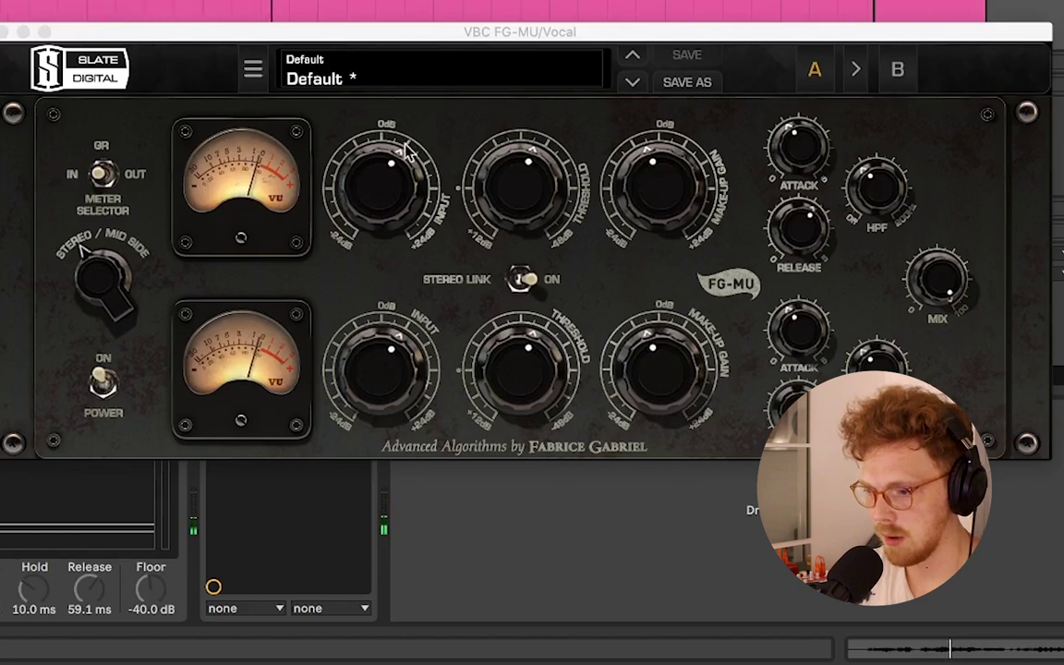
{"action": "left_click_drag", "start_coordinate": [406, 153], "coordinate": [78, 58]}
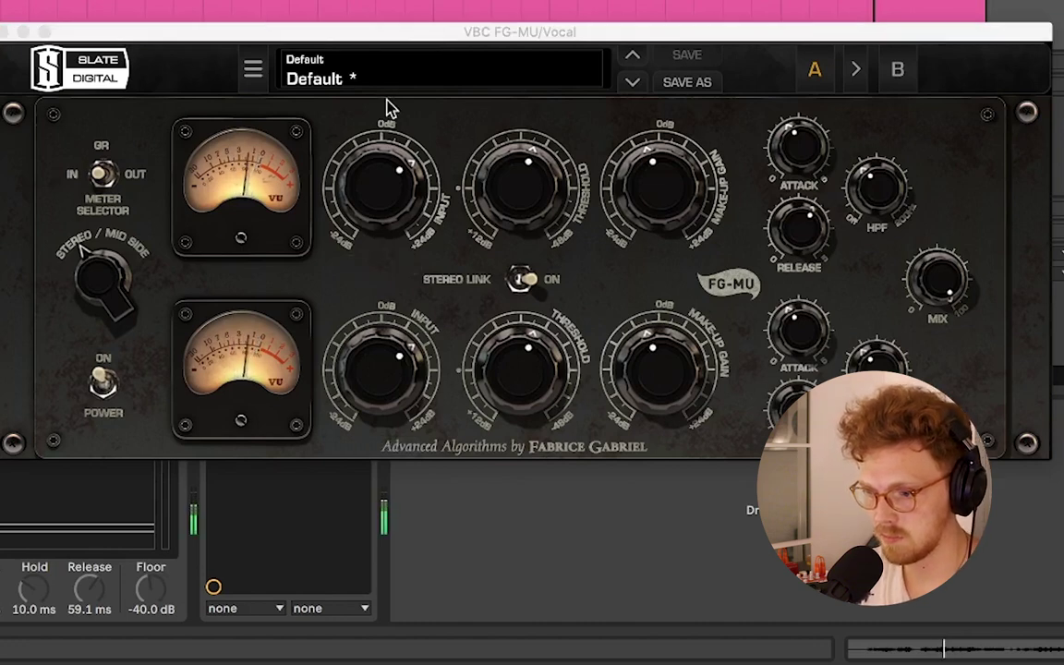
{"action": "left_click", "coordinate": [679, 211]}
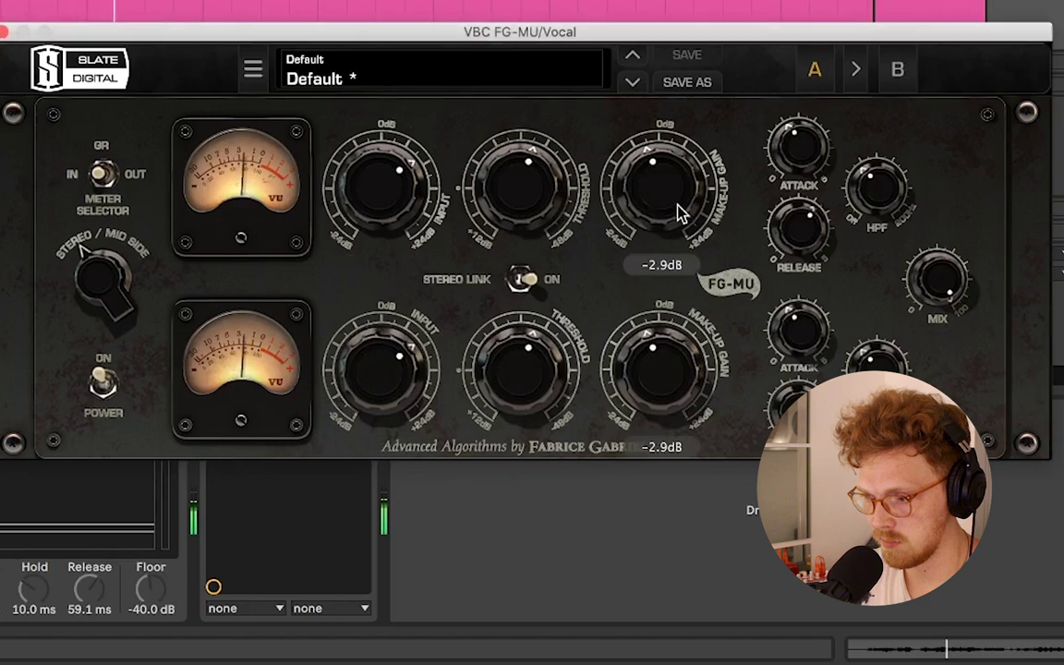
{"action": "left_click_drag", "start_coordinate": [679, 211], "coordinate": [680, 233]}
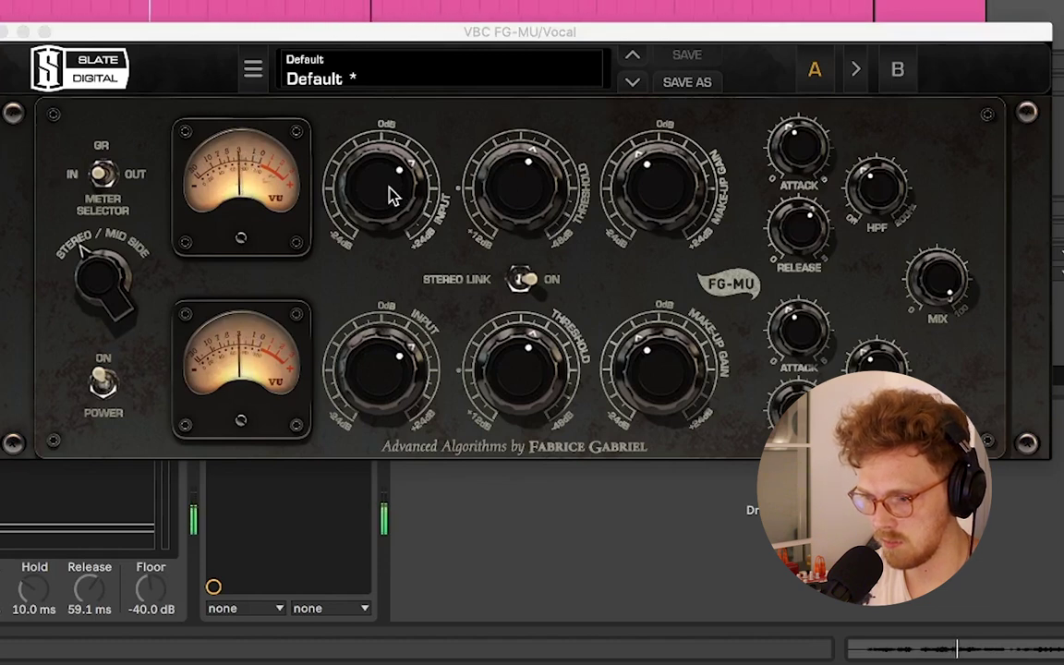
{"action": "left_click_drag", "start_coordinate": [390, 195], "coordinate": [394, 187]}
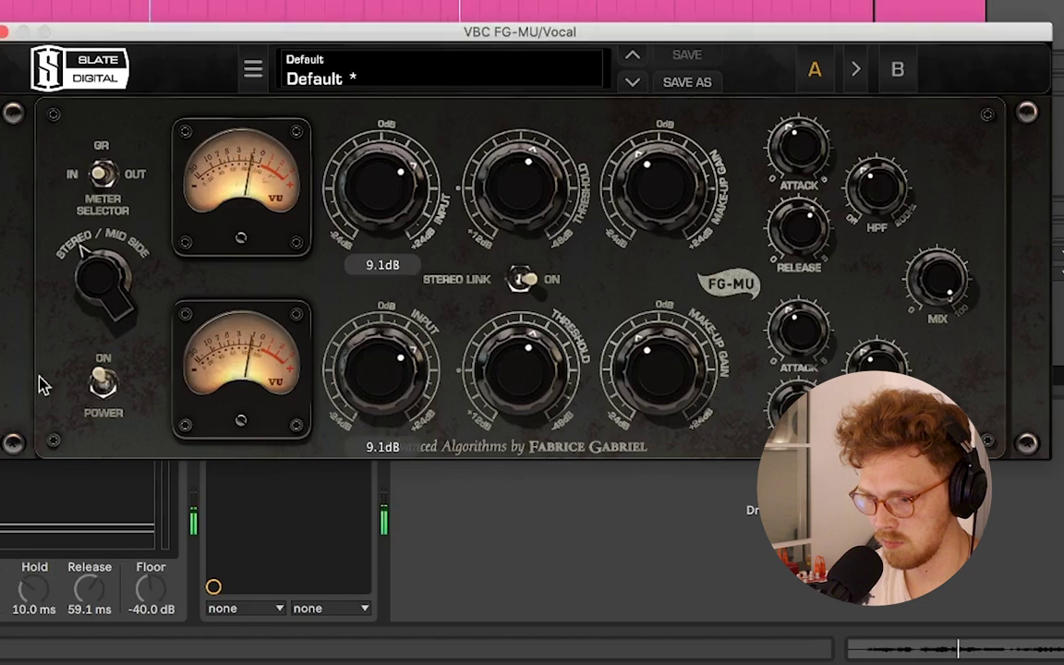
- Move the FG-MU window clear of the device chain, and bypass and re-enable the compressor to compare the vocal
{"action": "left_click_drag", "start_coordinate": [130, 36], "coordinate": [28, 0]}
{"action": "left_click", "coordinate": [209, 411]}
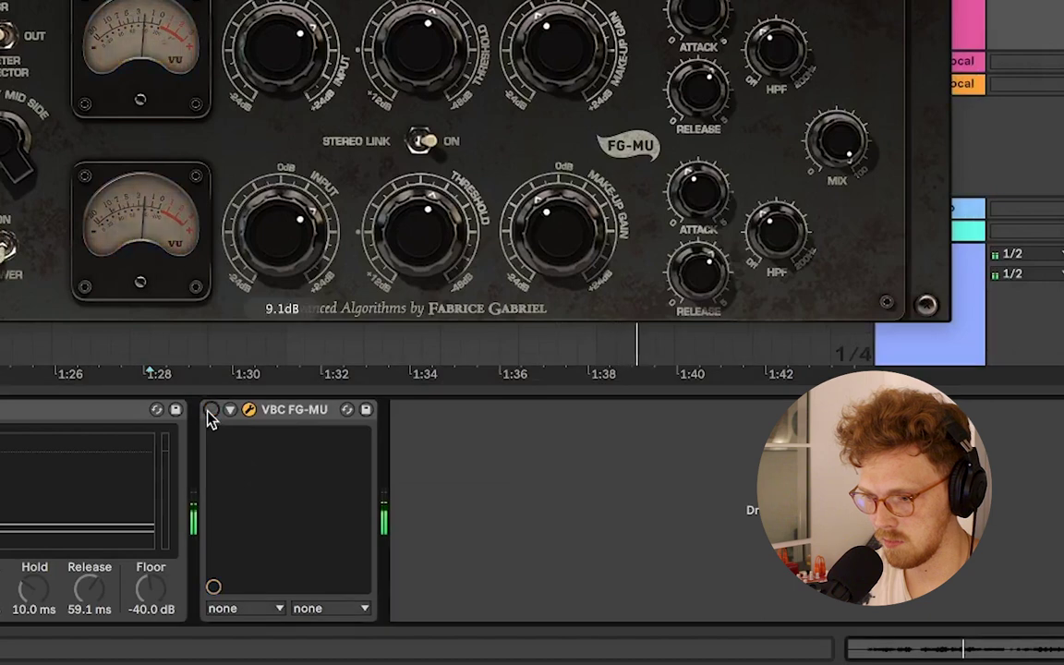
{"action": "left_click", "coordinate": [209, 411]}
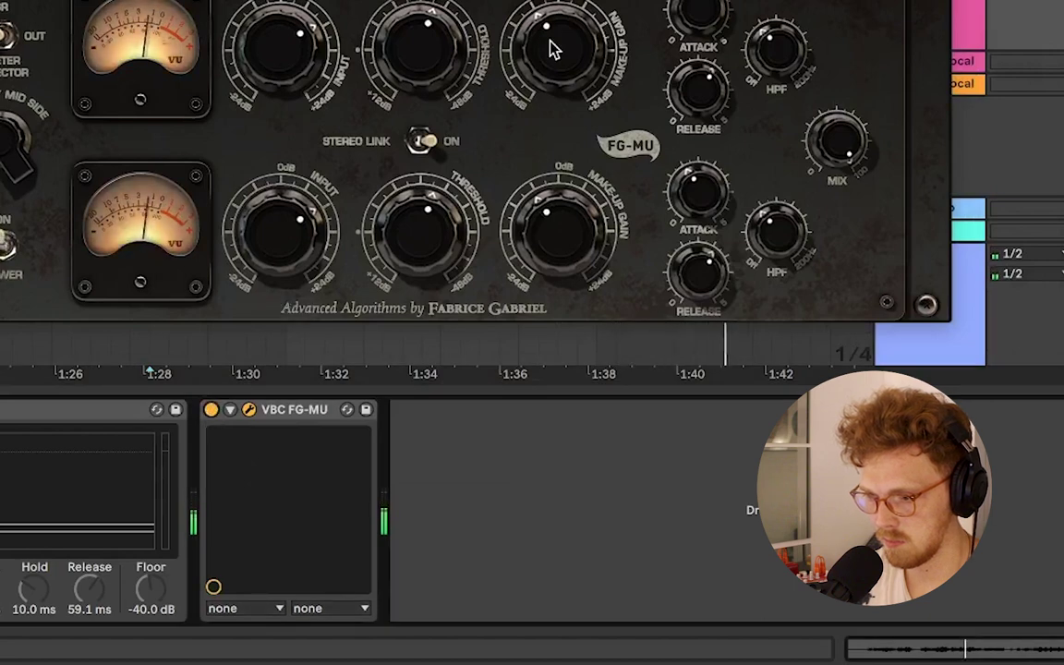